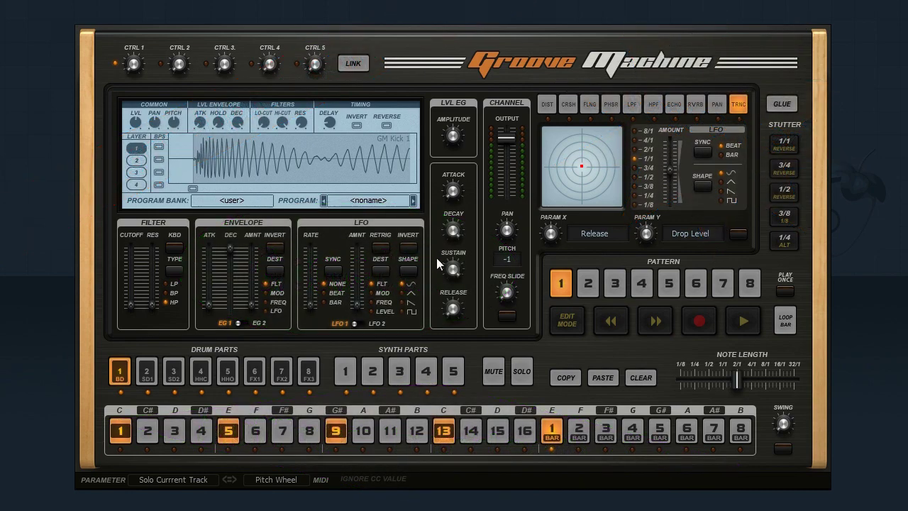
Step: Play the pattern briefly, browse drum parts 1–8, return to BD, and list the sample banks
left_click(750, 319)
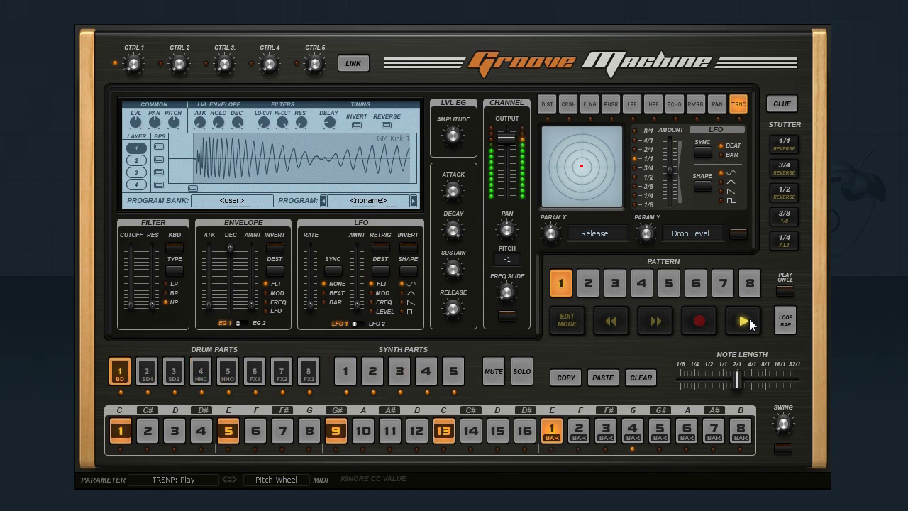
left_click(749, 318)
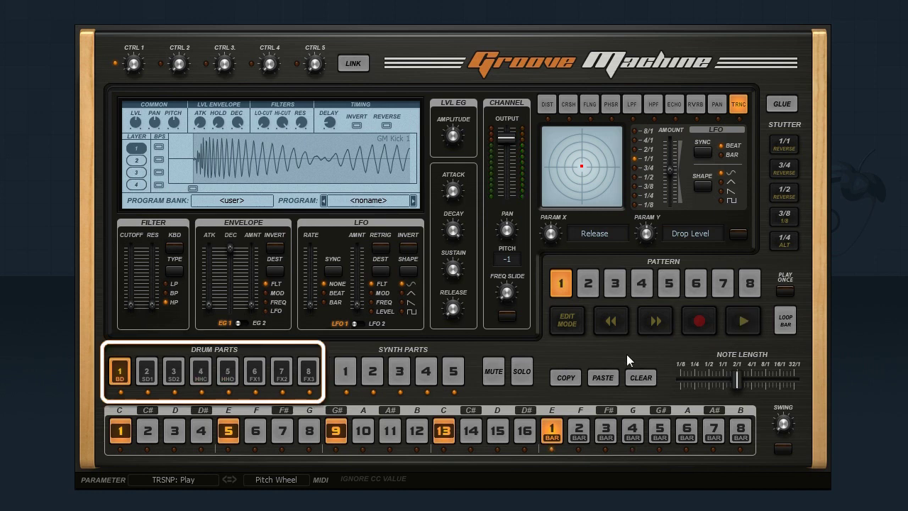
left_click(147, 370)
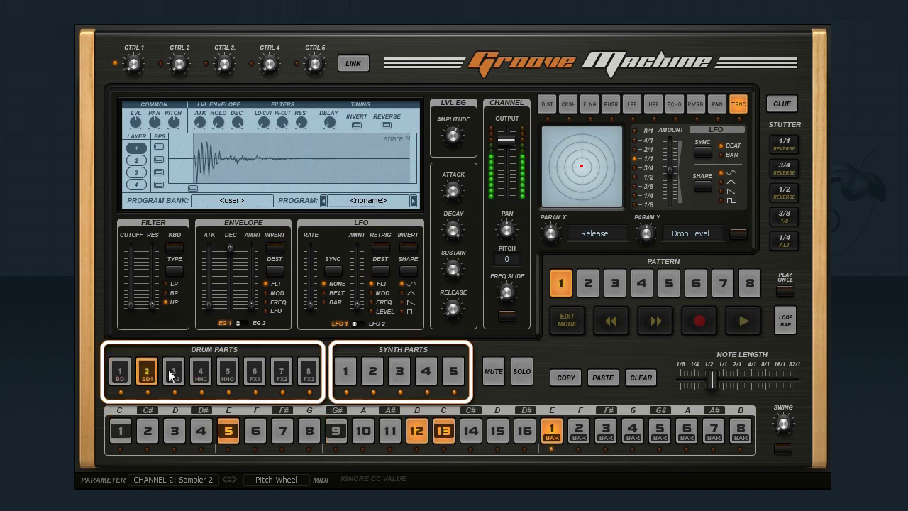
left_click(201, 371)
left_click(254, 371)
left_click(276, 373)
left_click(308, 370)
left_click(129, 370)
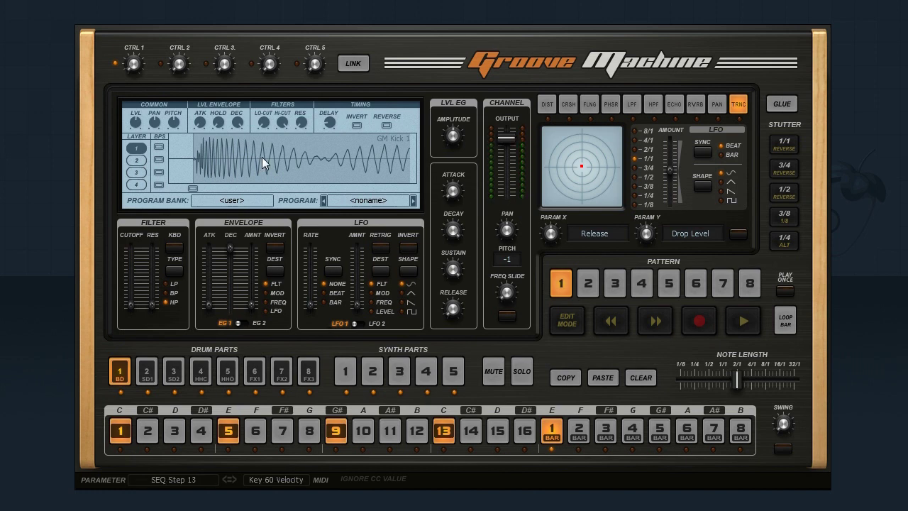
left_click(262, 203)
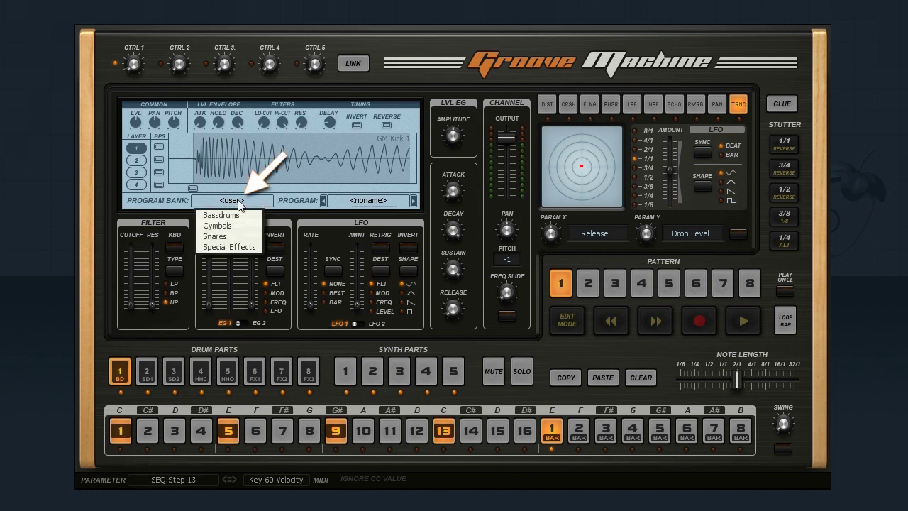
Step: Close the bank list, select the HHC hi-hat part, and check its sample layers 2 and 1
left_click(382, 202)
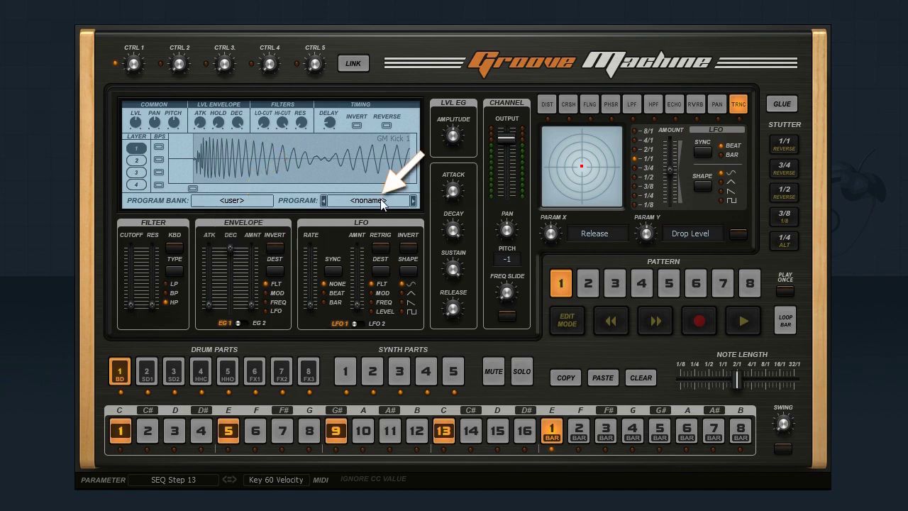
left_click(382, 201)
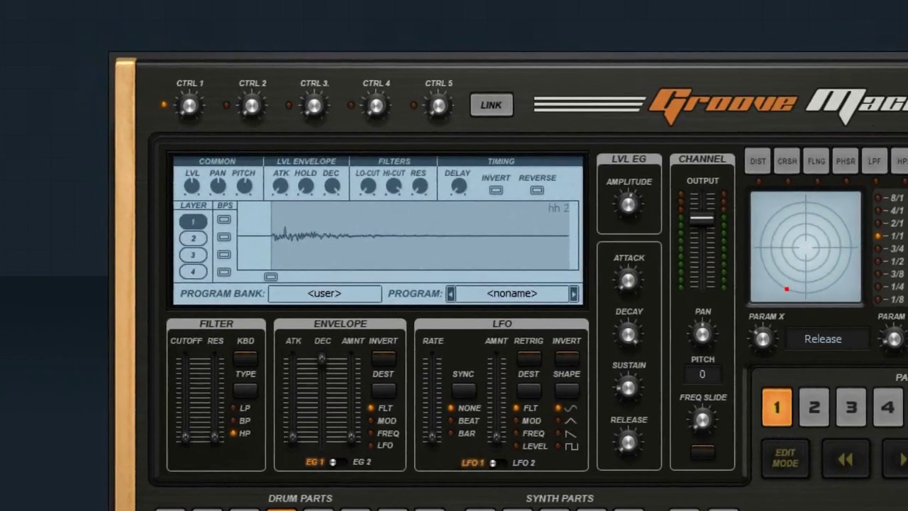
left_click(247, 289)
left_click(213, 264)
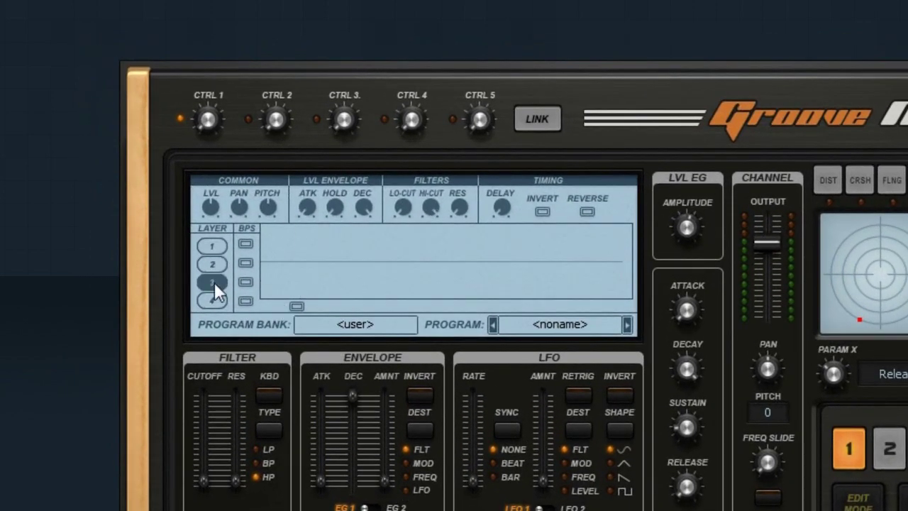
left_click(212, 246)
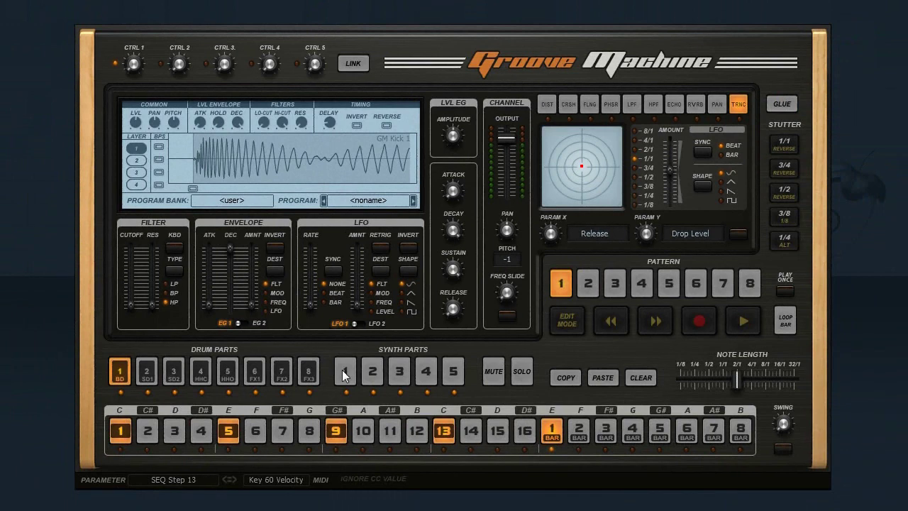
left_click(374, 501)
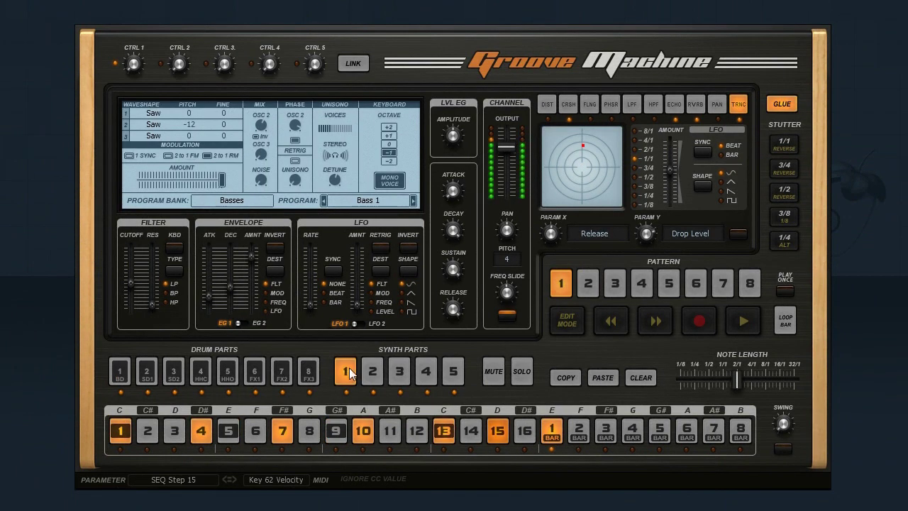
Step: Pick Bass 2 from the Library program list for synth part 1
left_click(366, 200)
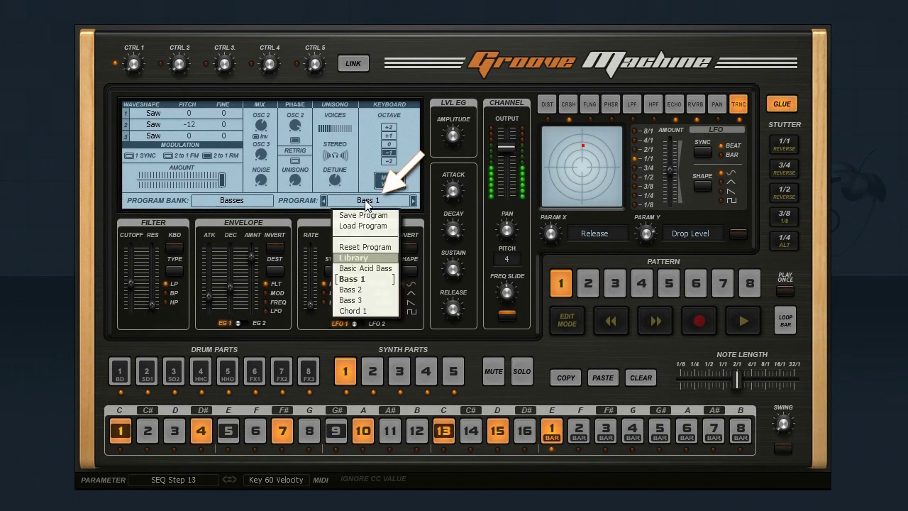
left_click(353, 290)
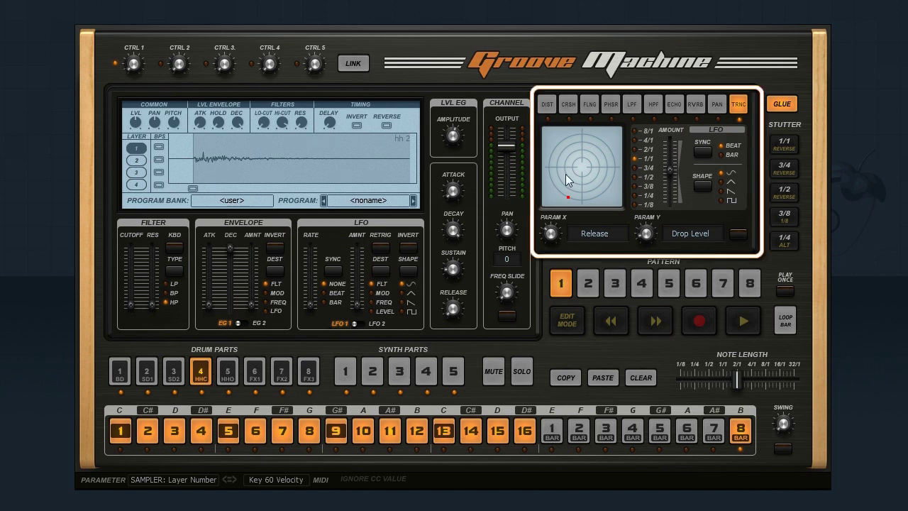
Step: Choose DIST, solo the BD part, start playback, and sweep distortion on the XY pad with GLUE held
left_click(547, 104)
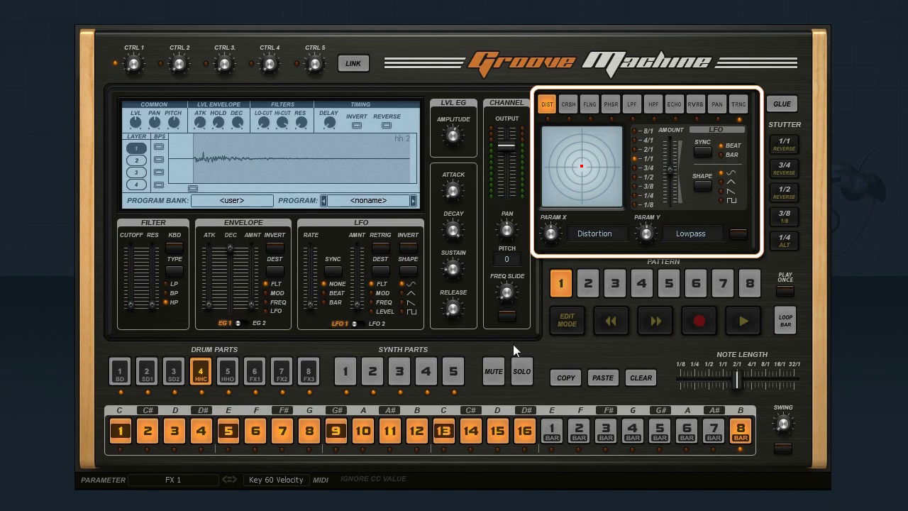
left_click(120, 374)
left_click(521, 372)
left_click(749, 319)
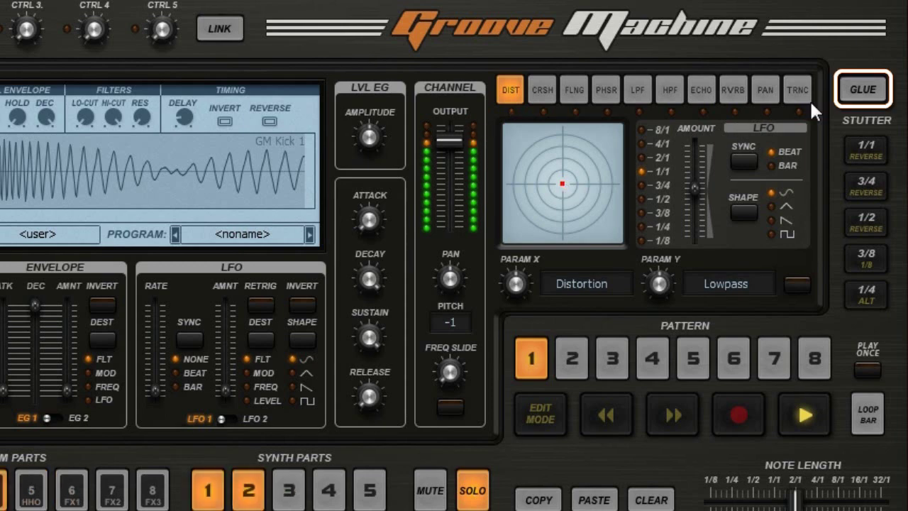
left_click(880, 95)
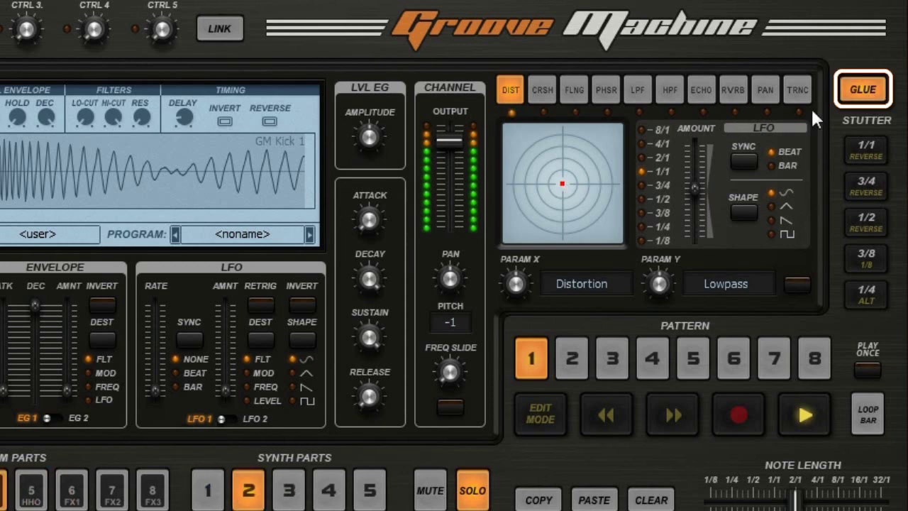
mouse_move(571, 182)
left_mouse_down()
mouse_move(512, 222)
mouse_move(563, 186)
left_mouse_up()
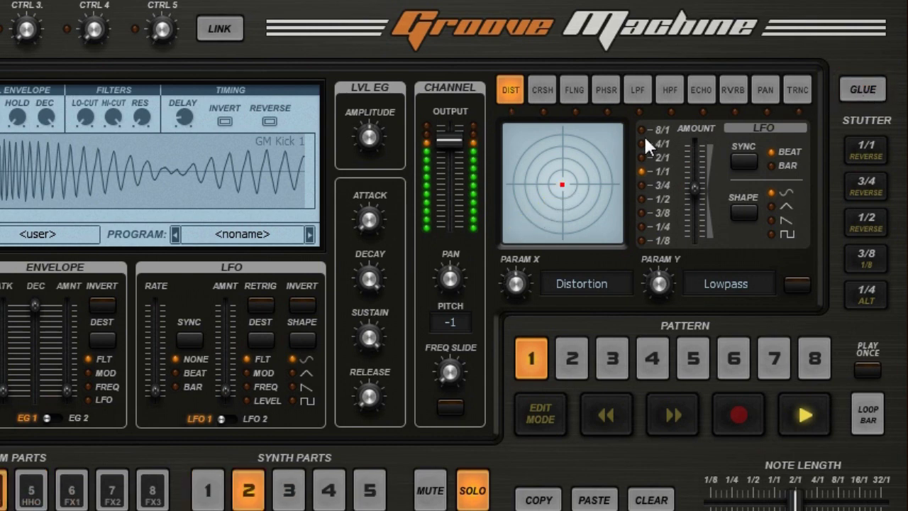
Step: Switch to Crush, hold it and sweep the XY pad, then release GLUE and stop playback
left_click(542, 93)
left_click(863, 89)
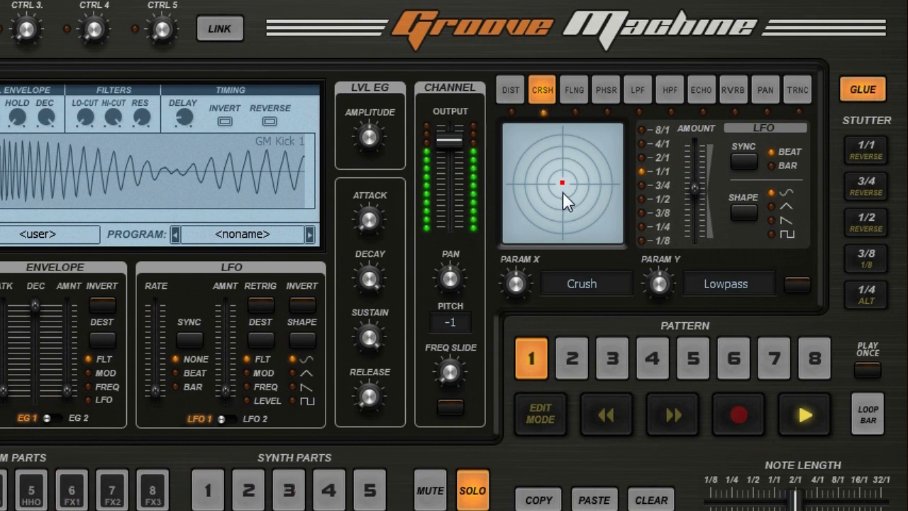
mouse_move(563, 193)
left_mouse_down()
mouse_move(580, 163)
mouse_move(554, 142)
mouse_move(516, 142)
mouse_move(507, 214)
mouse_move(534, 239)
mouse_move(600, 208)
mouse_move(565, 181)
left_mouse_up()
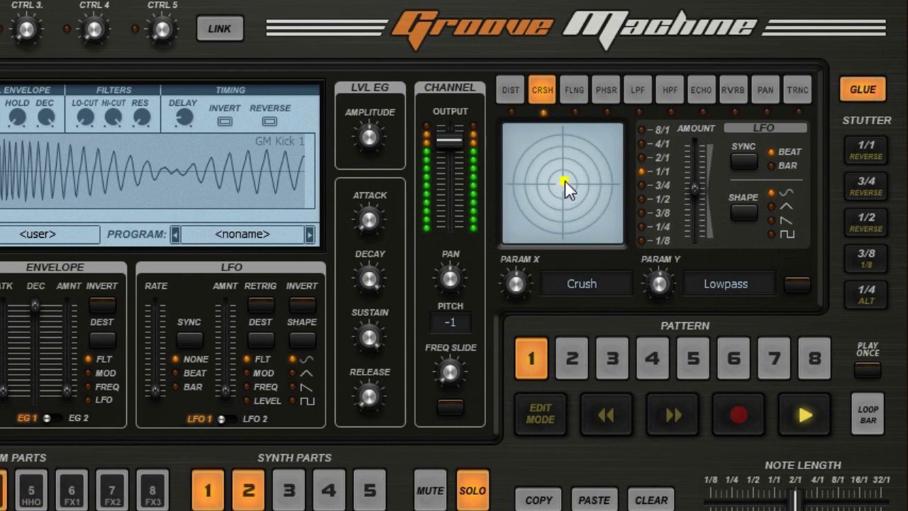
left_click(846, 98)
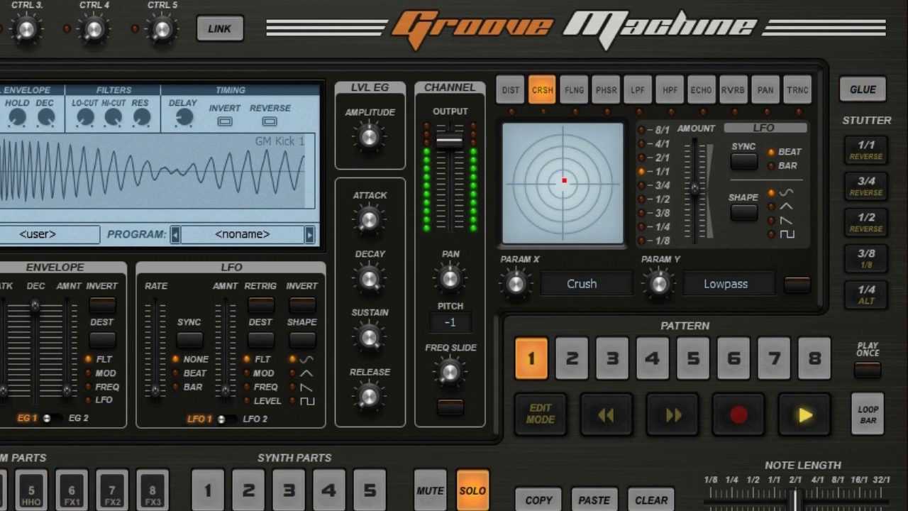
left_click(802, 416)
left_click(798, 90)
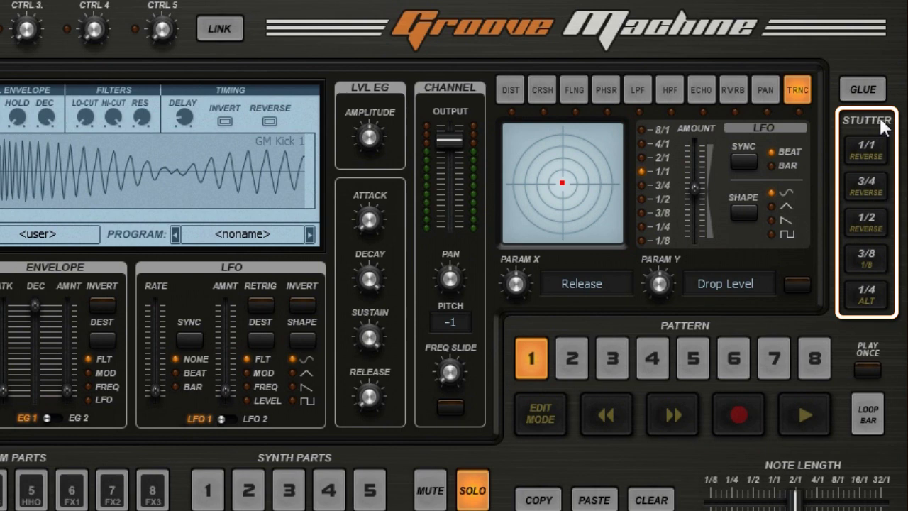
Step: Run the groove, trigger STUTTER repeats (1/1, 3/4, 1/2), then stop playback
left_click(809, 414)
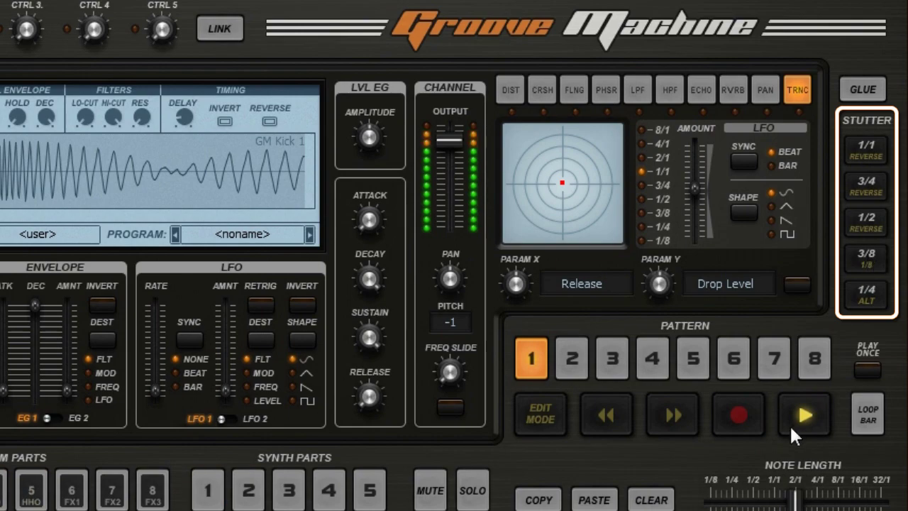
left_click(805, 413)
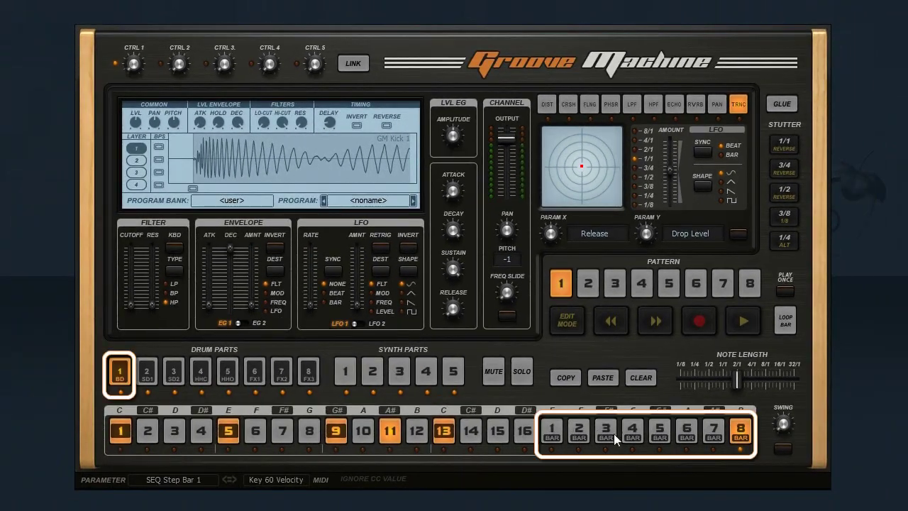
Step: Turn on step edit mode and look at bars 1 and 2 of the sequence
key("ctrl")
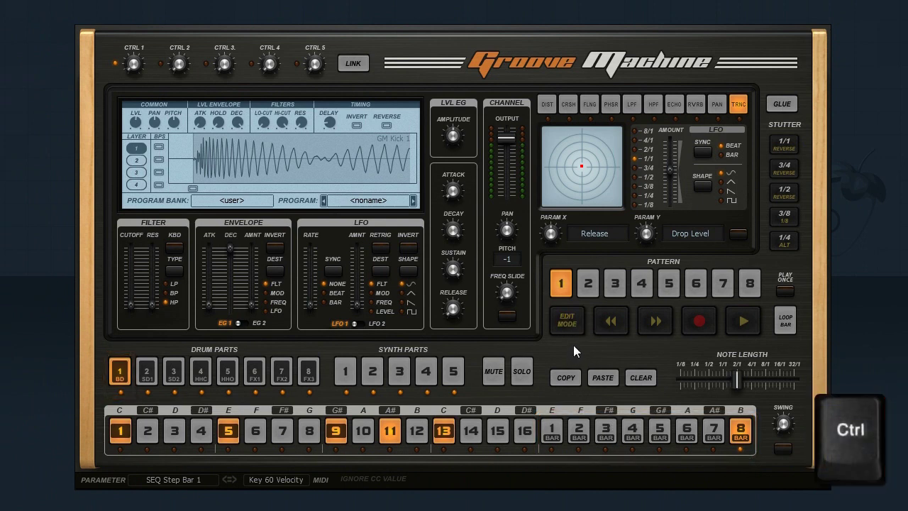
left_click(554, 431, "ctrl")
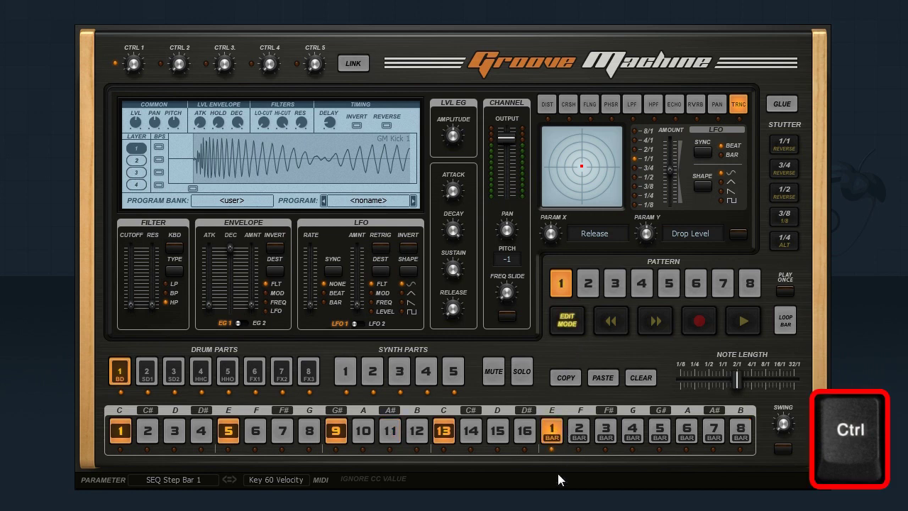
left_click(579, 434, "ctrl")
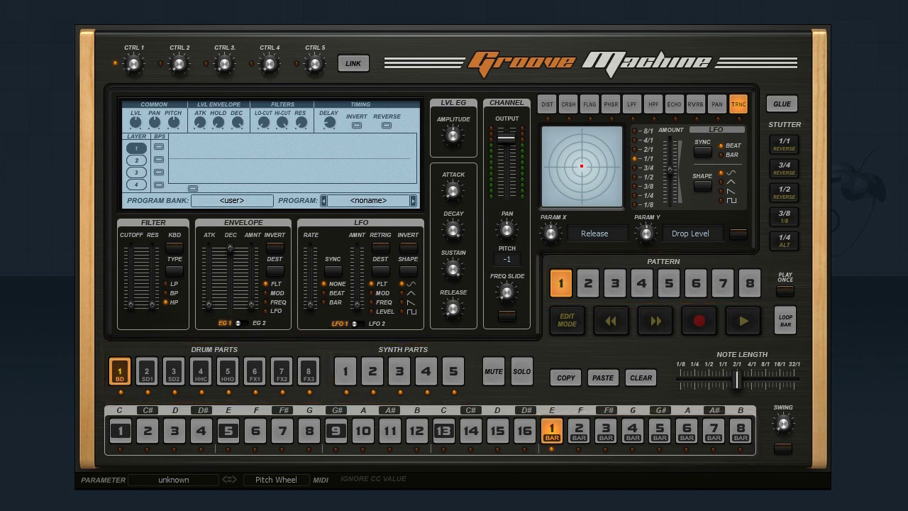
Step: Add bass drum hits on steps 1, 5, 9 and 13 and play the pattern
key("ctrl")
left_click(120, 374, "ctrl")
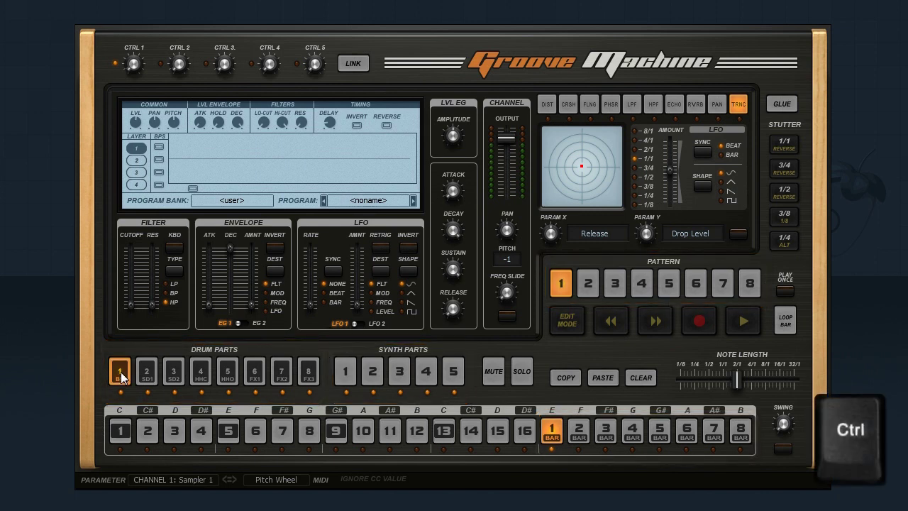
left_click(120, 431, "ctrl")
left_click(229, 431, "ctrl")
left_click(336, 430, "ctrl")
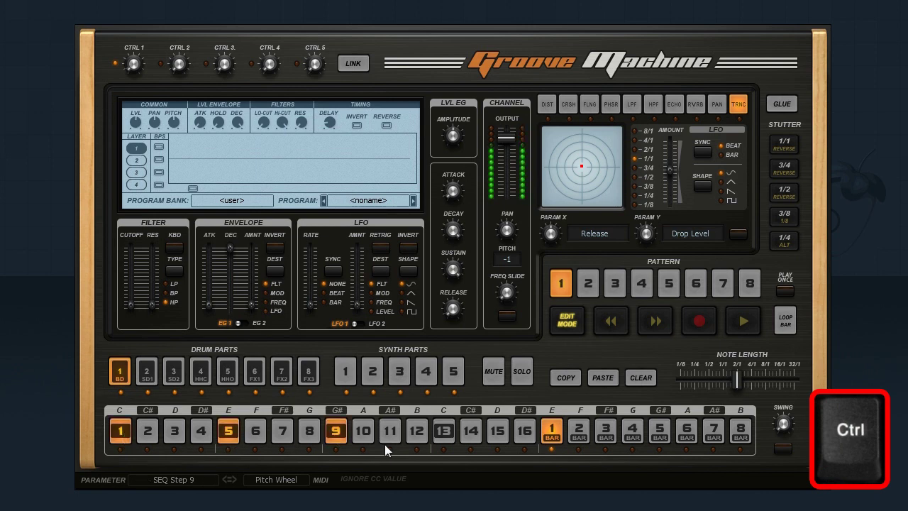
left_click(443, 432, "ctrl")
left_click(745, 324)
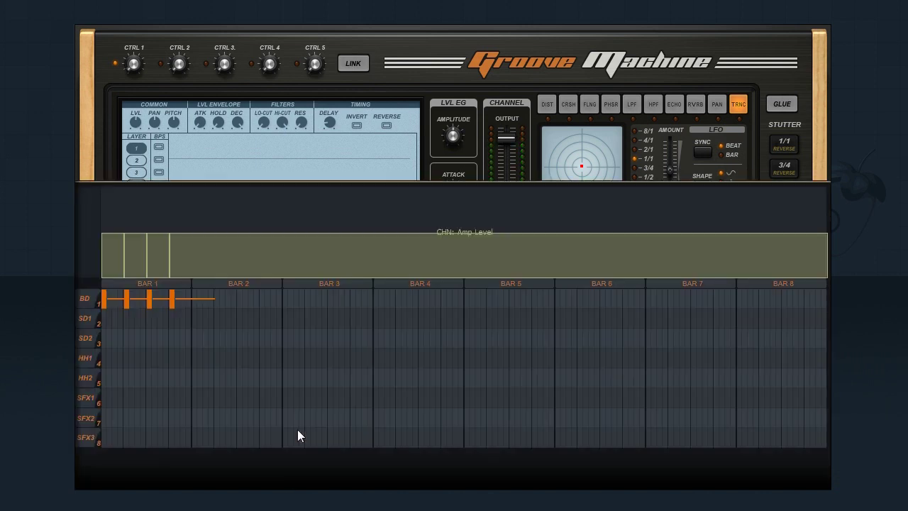
Step: Remove three bar-1 drum hits, then add new hits, shifting one a step later on the grid
left_click(127, 299)
left_click(149, 298)
left_click(172, 299)
left_click(127, 299)
left_click(145, 298)
left_click_drag(144, 301, 152, 301)
left_click(174, 301)
left_click(348, 367)
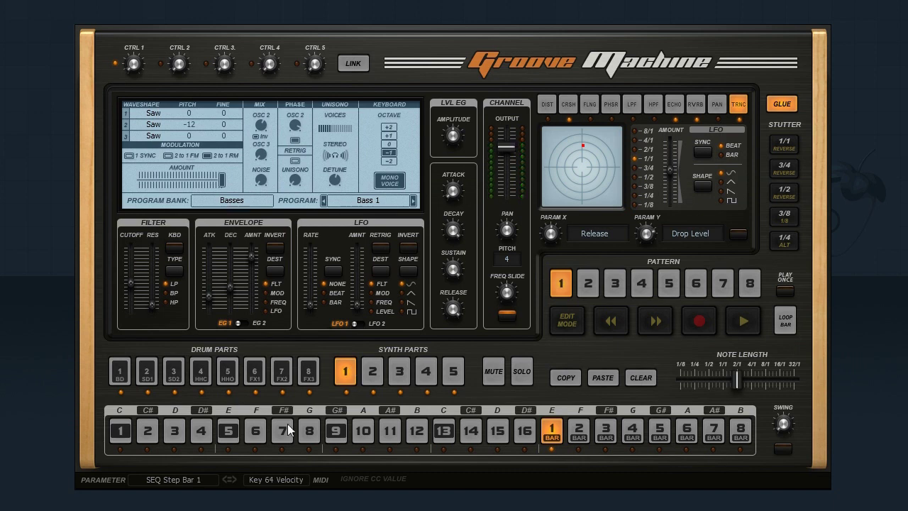
Step: Place E notes on bar 1 steps 1, 5 and 9 in the piano roll, fixing a misplaced note
left_click(250, 429)
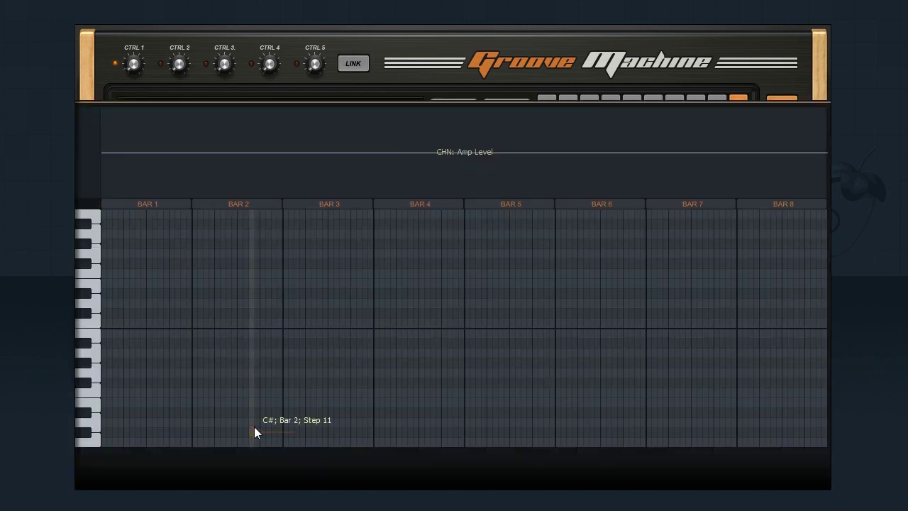
left_click(104, 282)
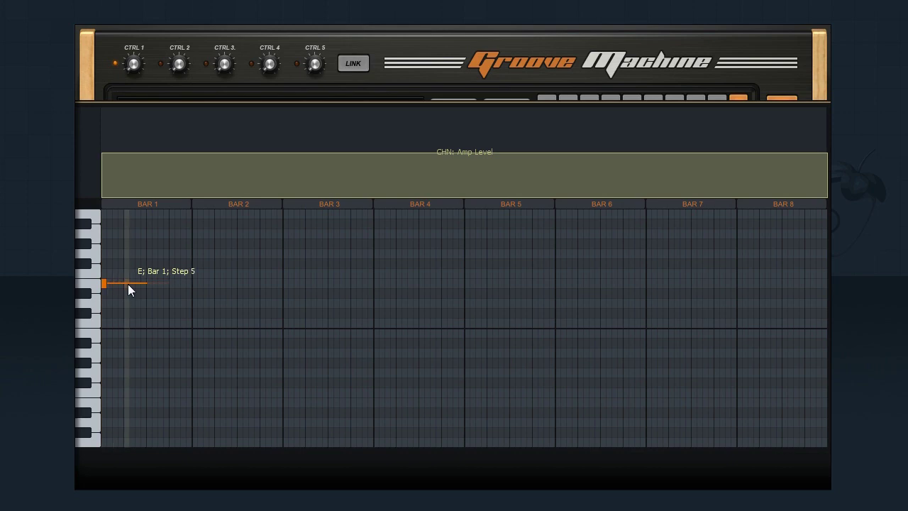
left_click(127, 283)
left_click(146, 283)
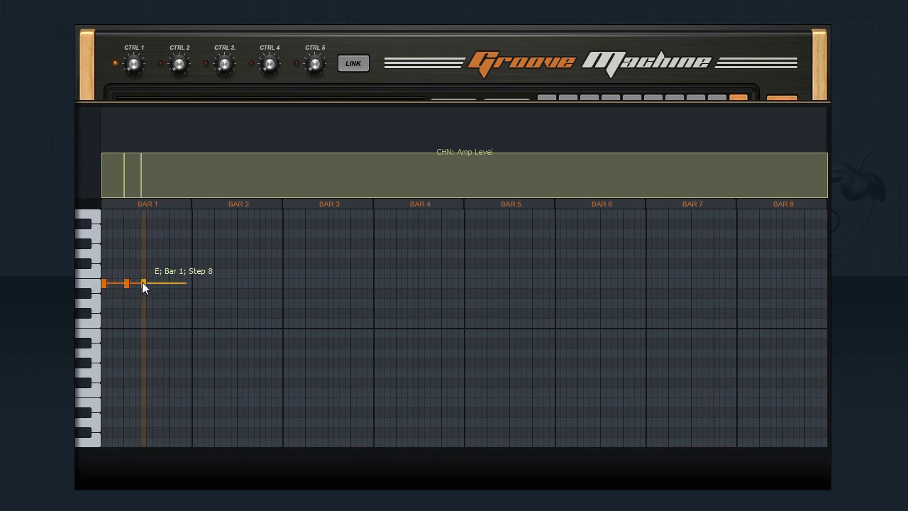
left_click(143, 282)
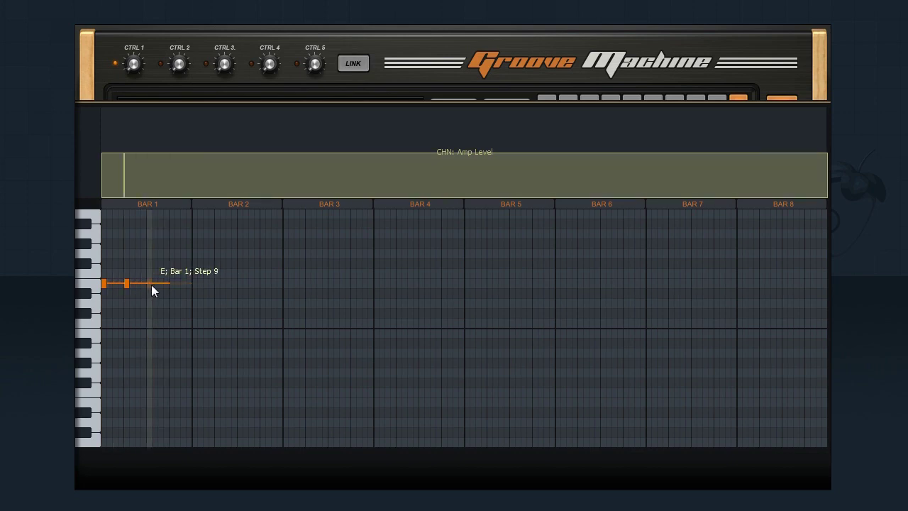
left_click(149, 283)
Step: Stack a three-note chord topped by an A on step 12, then close the piano roll
left_click(167, 264)
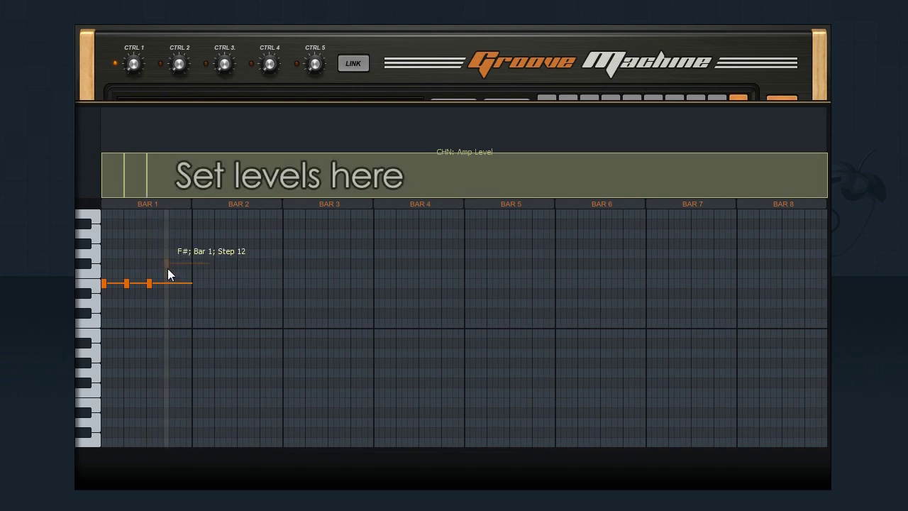
left_click(167, 264)
left_click(167, 252)
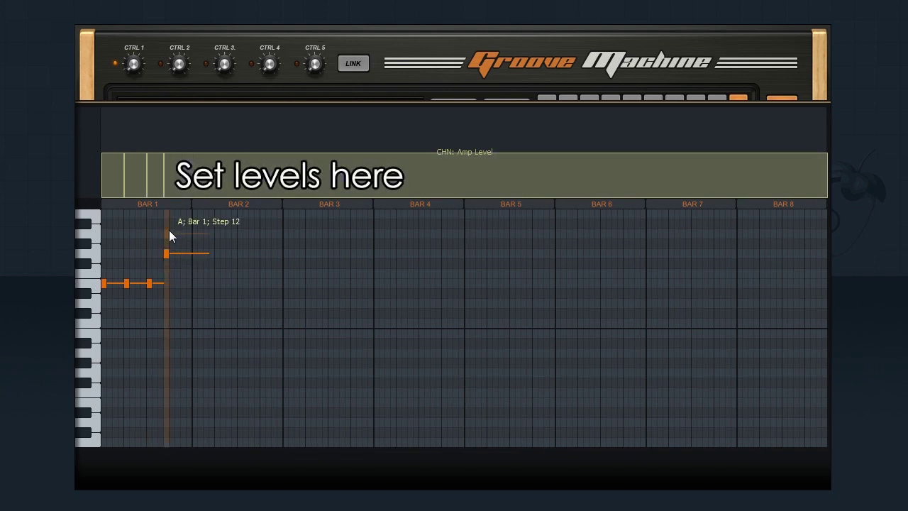
left_click(169, 233)
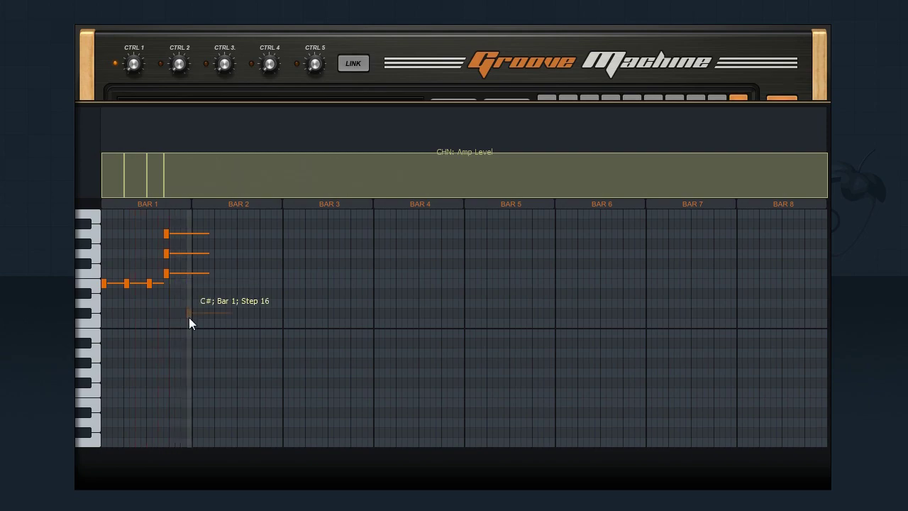
key("Escape")
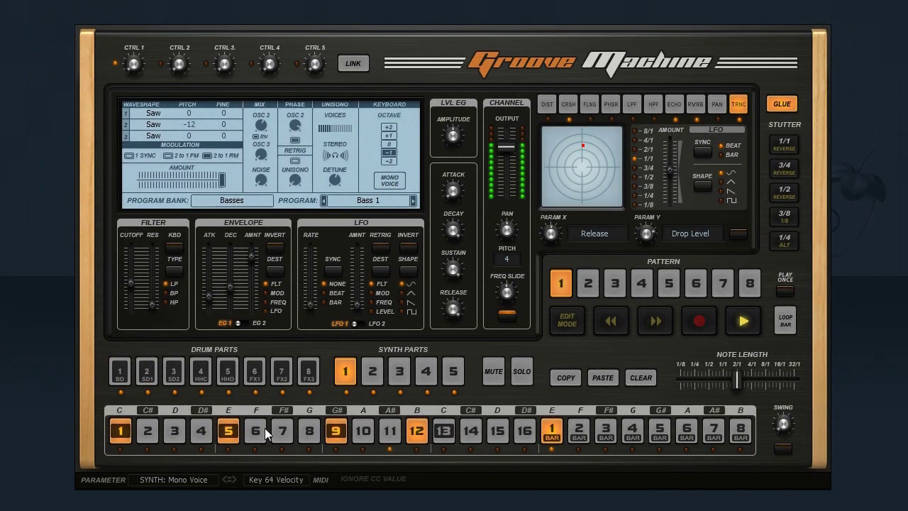
Step: Reopen the piano roll, delete the step-12 chord notes, and close the editor
double_click(264, 429)
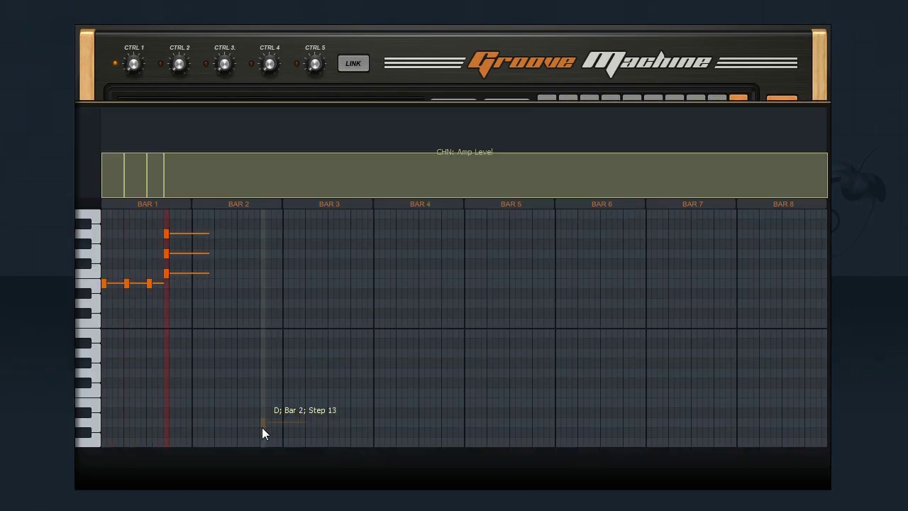
left_click(166, 235)
left_click(166, 274)
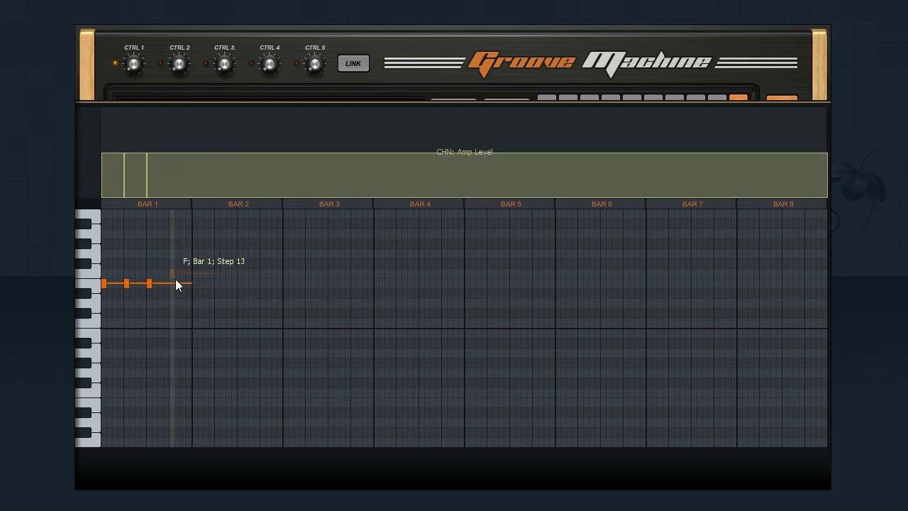
right_click(280, 302)
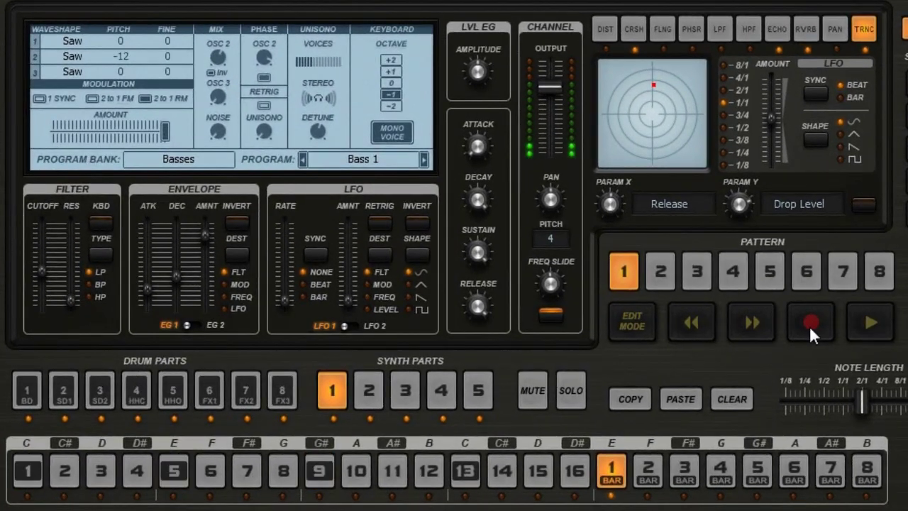
Step: Record a live take of rising notes into synth part 1, then play it back in the piano roll
left_click(810, 324)
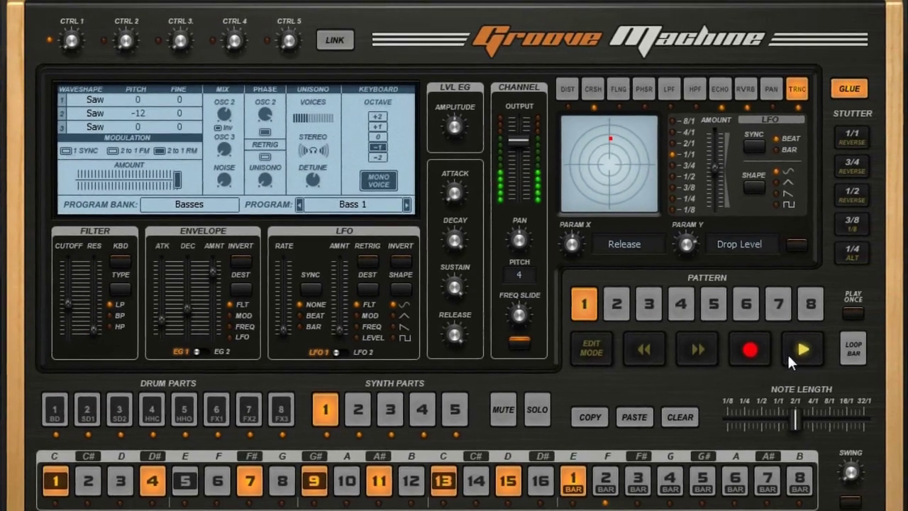
left_click(849, 332)
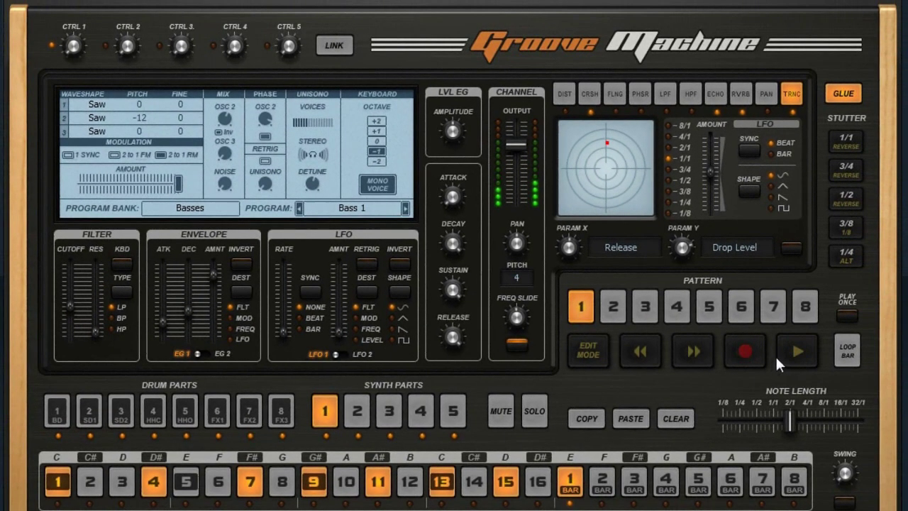
left_click(275, 481)
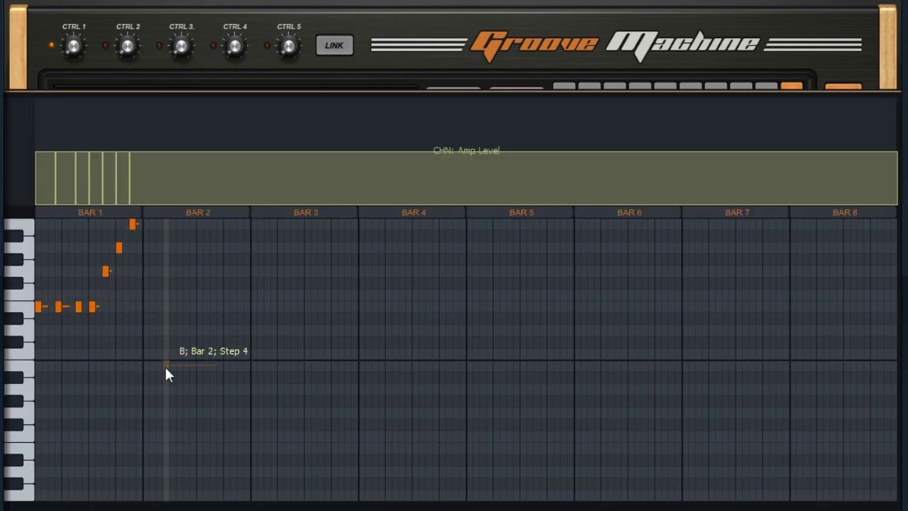
key("space")
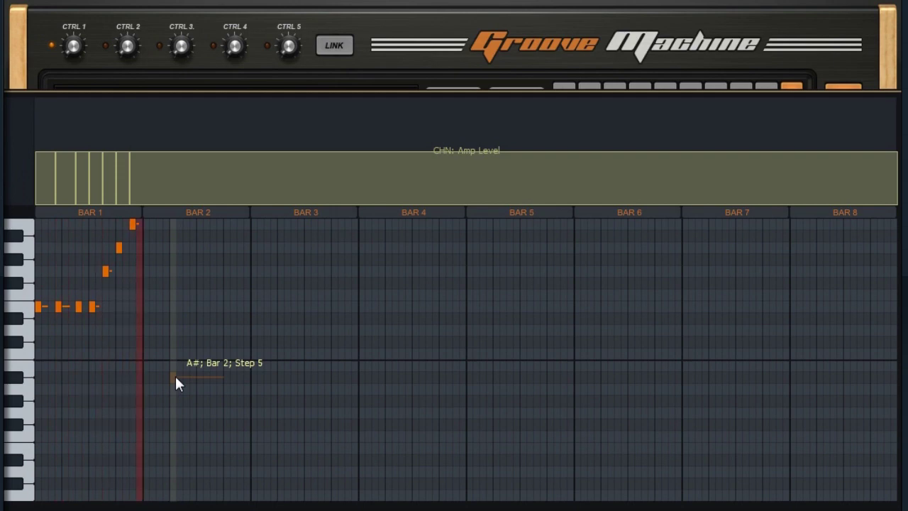
left_click(282, 381)
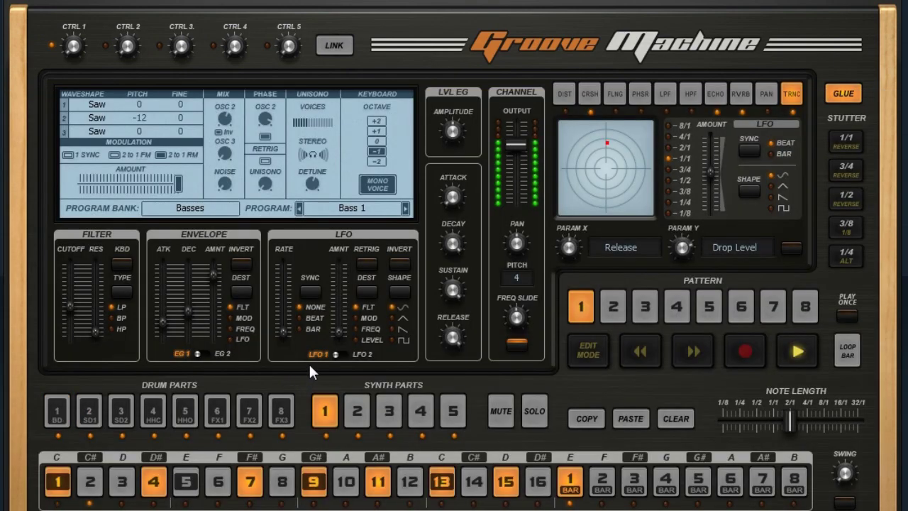
left_click(583, 370)
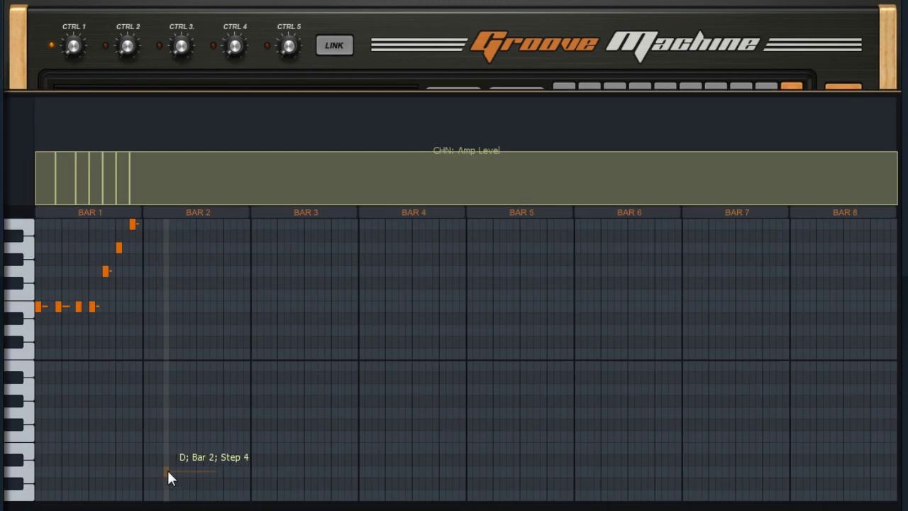
Step: Add a G note at Bar 2 Step 8 in the piano roll, then delete it again
left_click(194, 271)
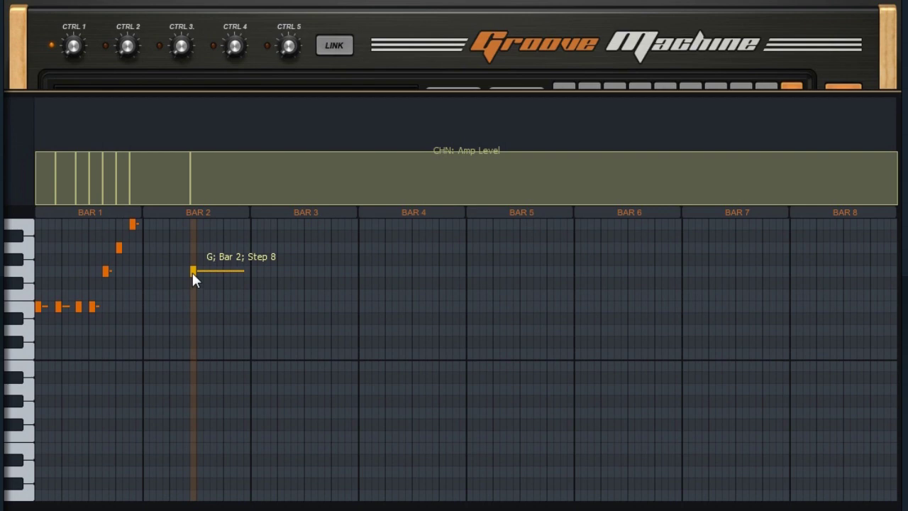
right_click(194, 272)
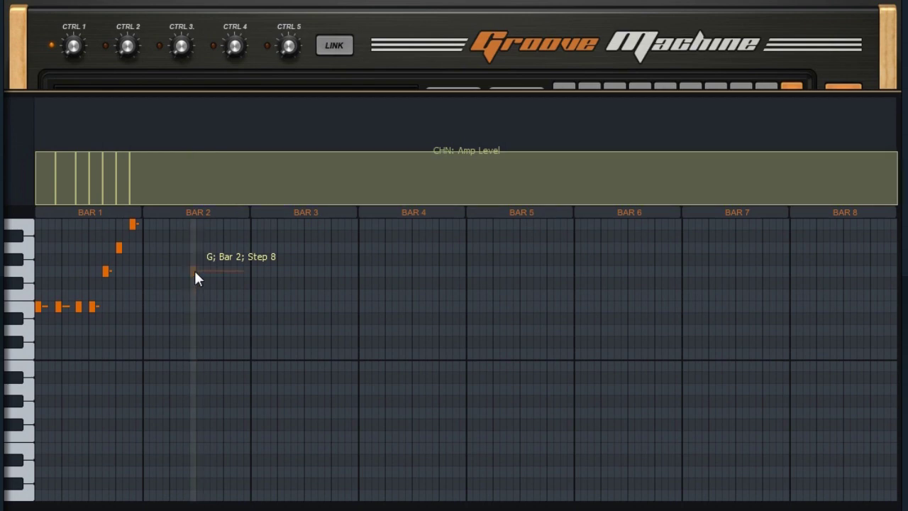